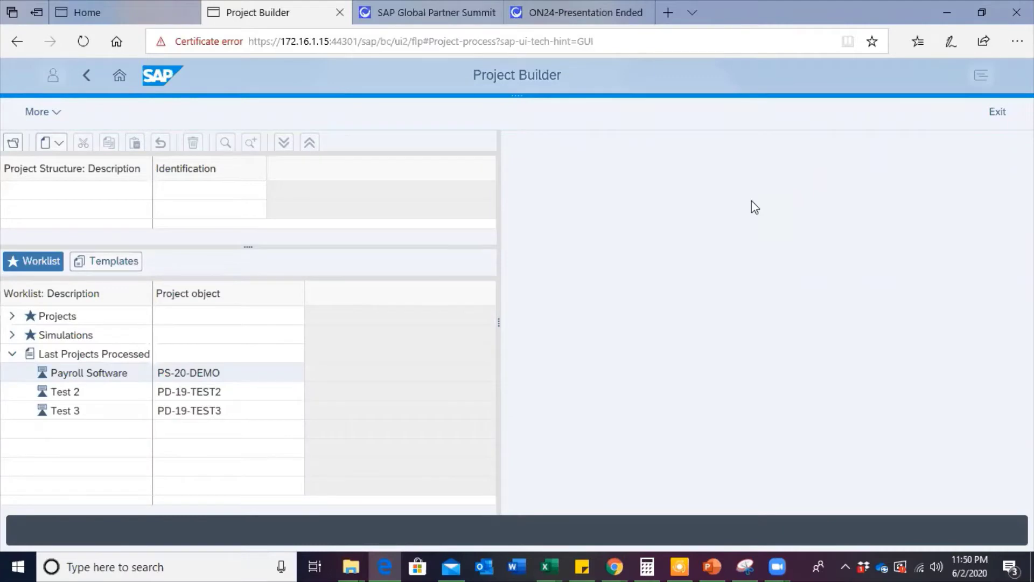
Open the Payroll Software project PS-20-DEMO from Last Projects Processed and expand its whole structure.
double_click(91, 379)
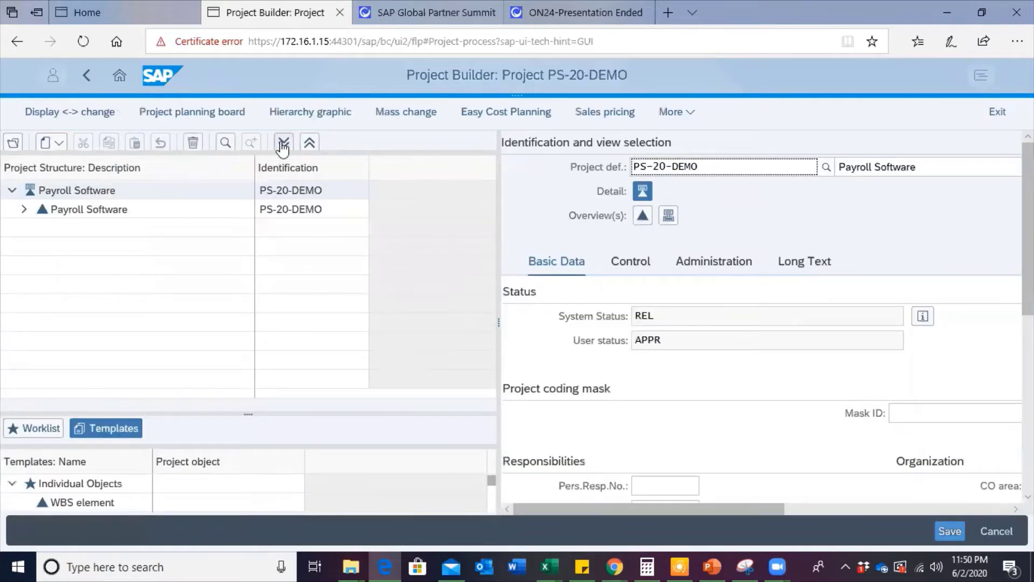
left_click(282, 144)
left_click_drag(492, 331, 493, 273)
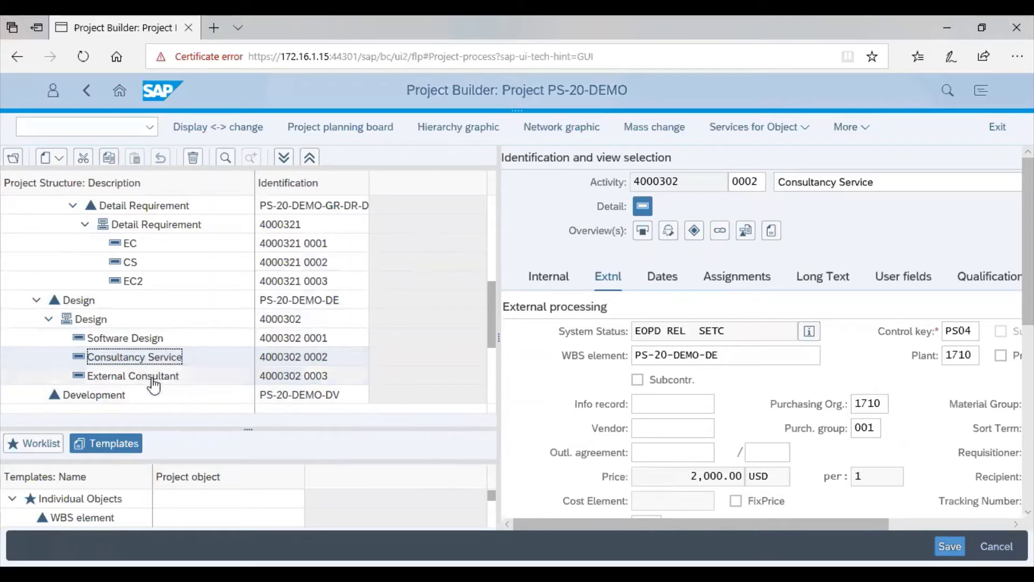
Select the External Consultant activity, then show details of the Design WBS element PS-20-DEMO-DE.
left_click(154, 384)
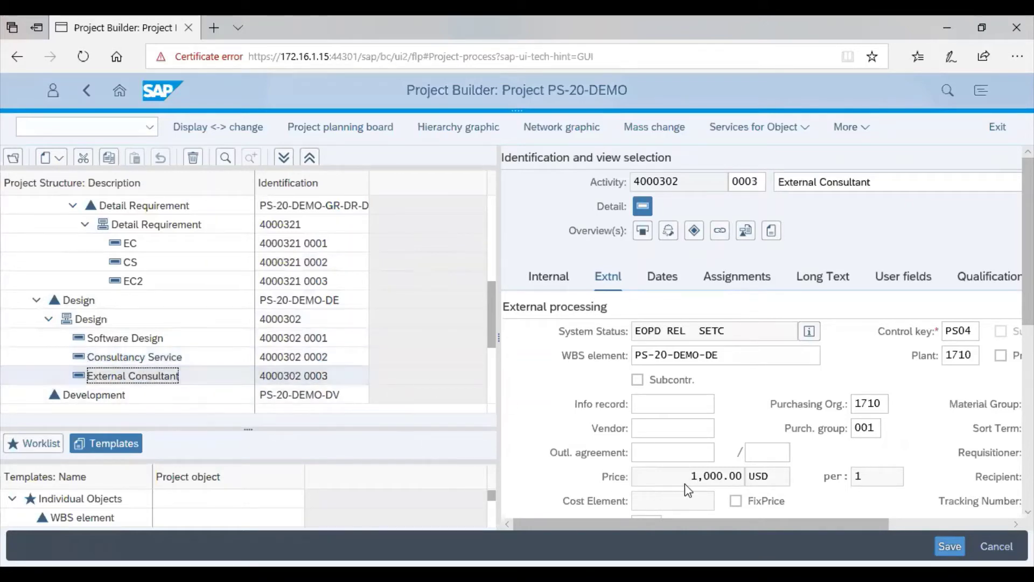
left_click(119, 304)
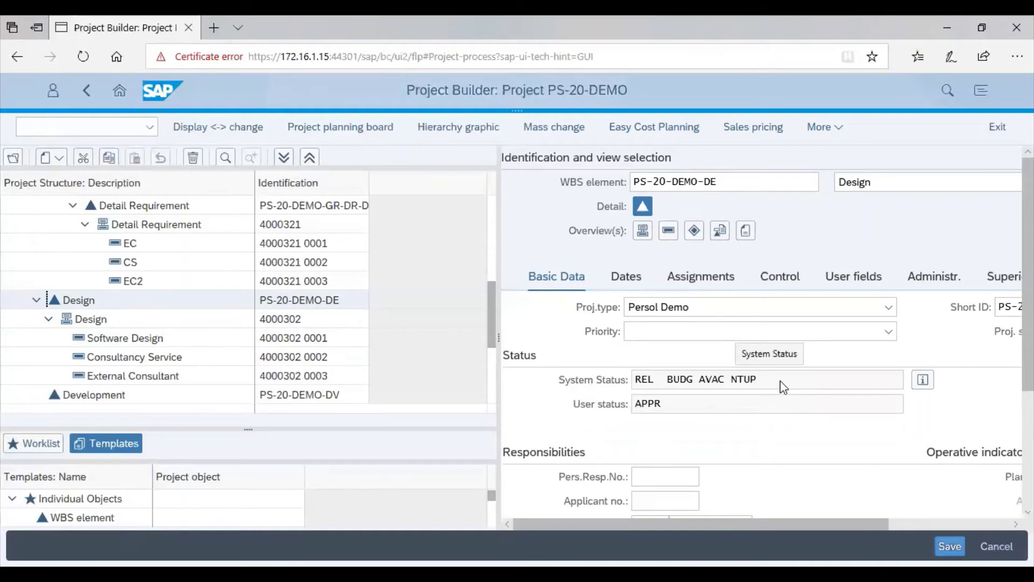
Reach Settlement rule for PS-20-DEMO-DE via More > Edit > Costs.
left_click(824, 129)
left_click(769, 201)
left_click(898, 232)
left_click(893, 276)
left_click(772, 274)
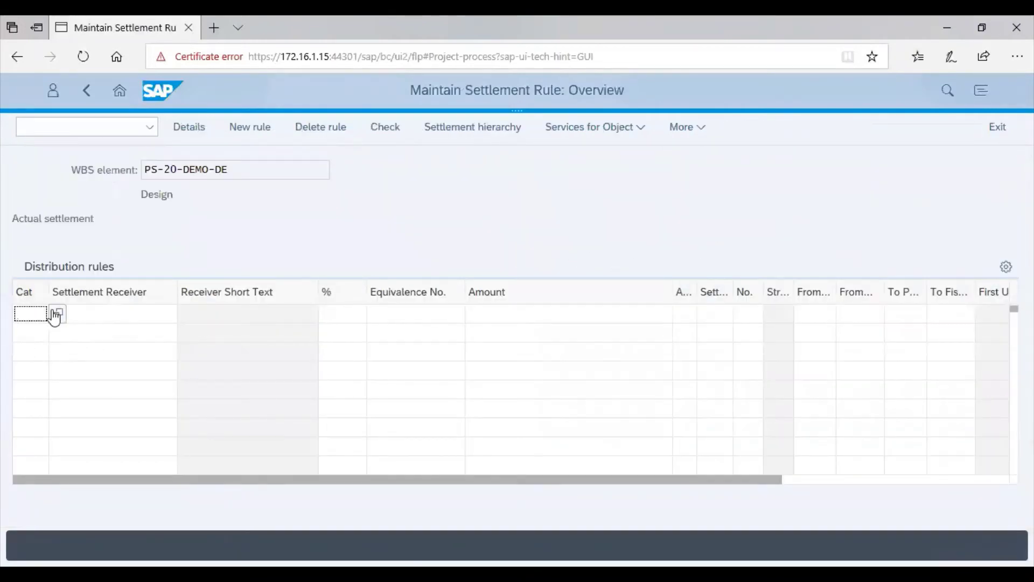
Enter a distribution rule with category G/L and receiver account 63008000, and validate the row.
left_click(57, 313)
left_click(313, 321)
double_click(314, 321)
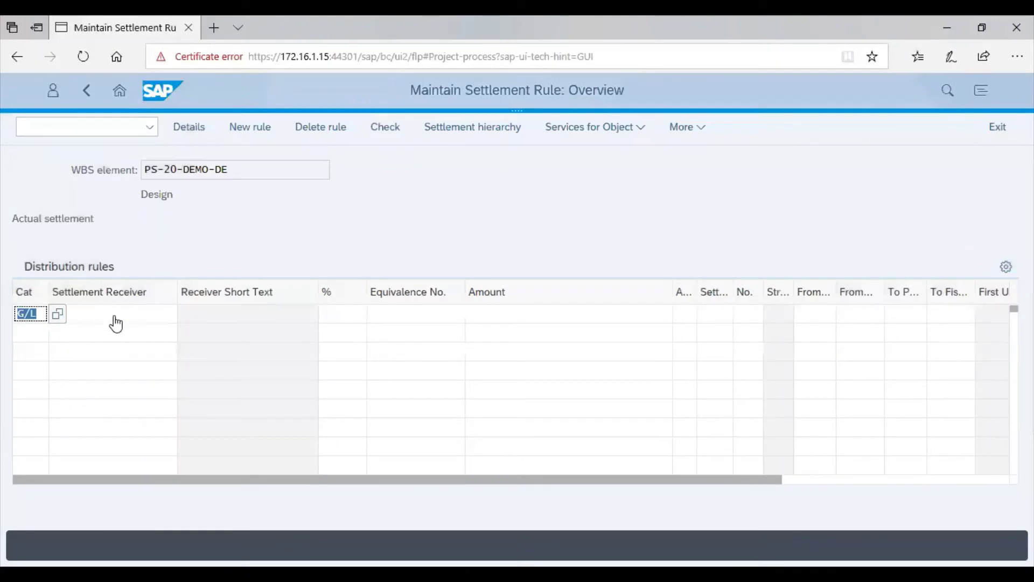
left_click(118, 316)
type("63008000")
left_click(97, 335)
key("Return")
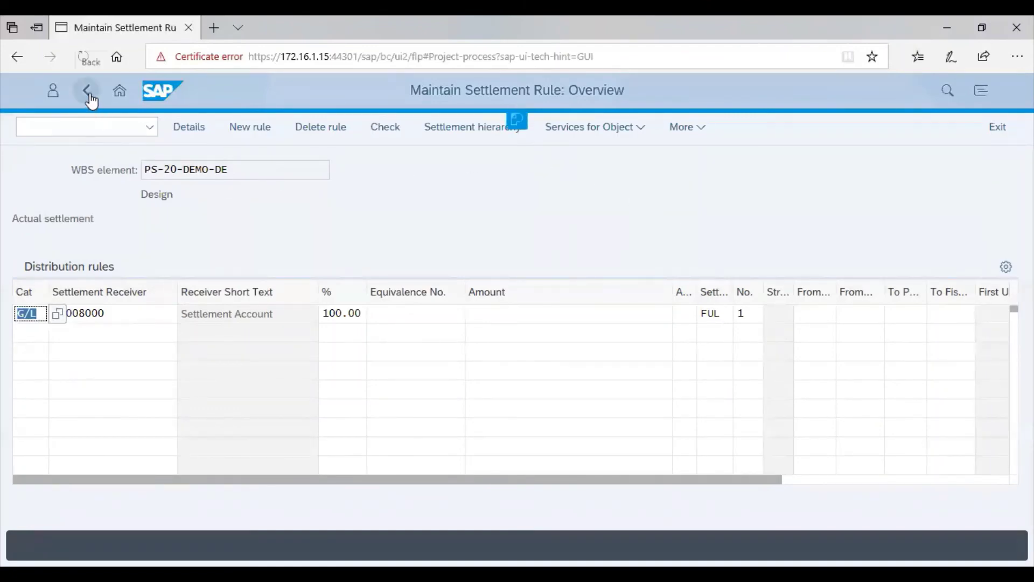
Go back to the PS-20-DEMO project structure and save the project.
left_click(90, 95)
left_click(89, 95)
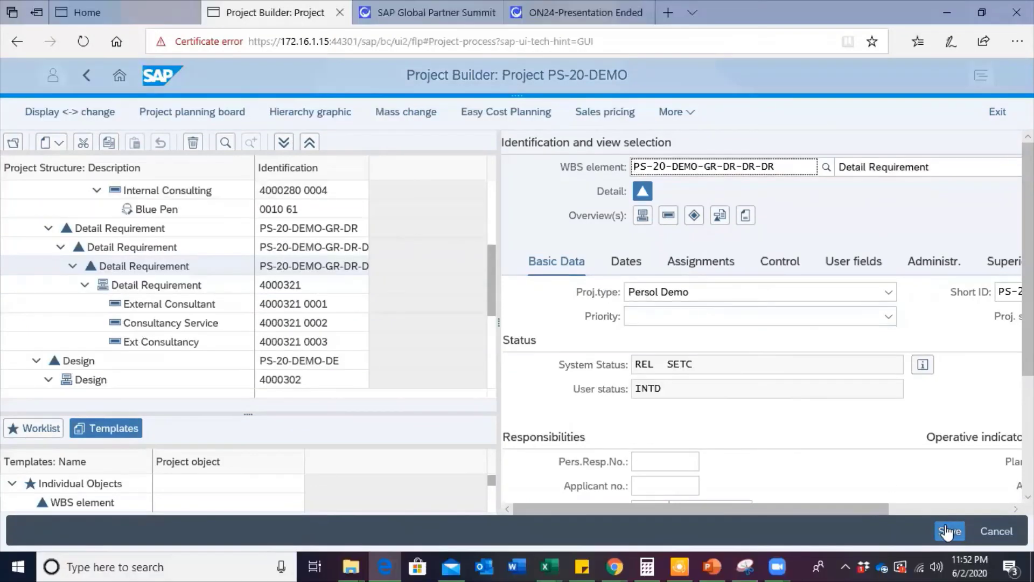
left_click(947, 532)
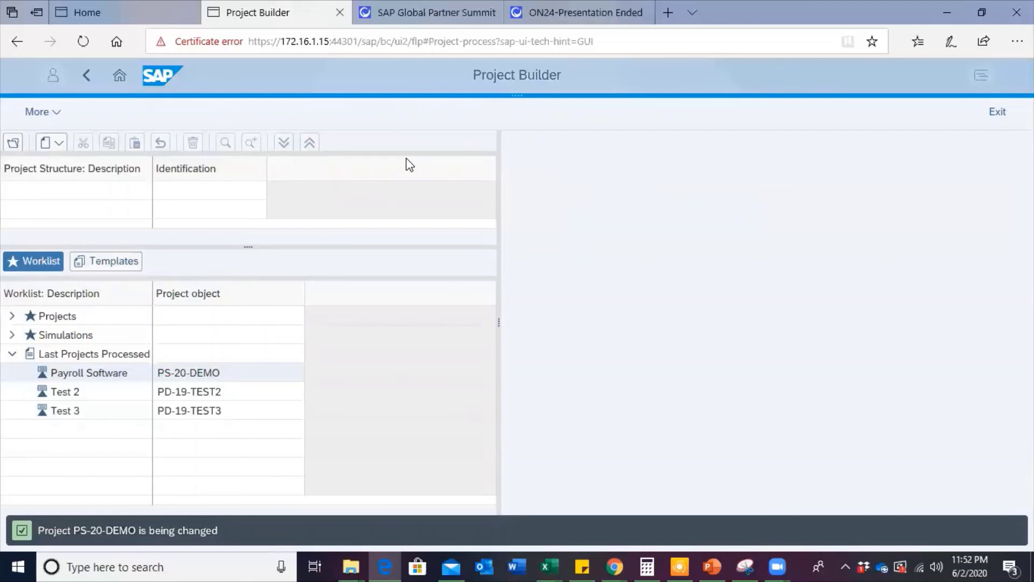